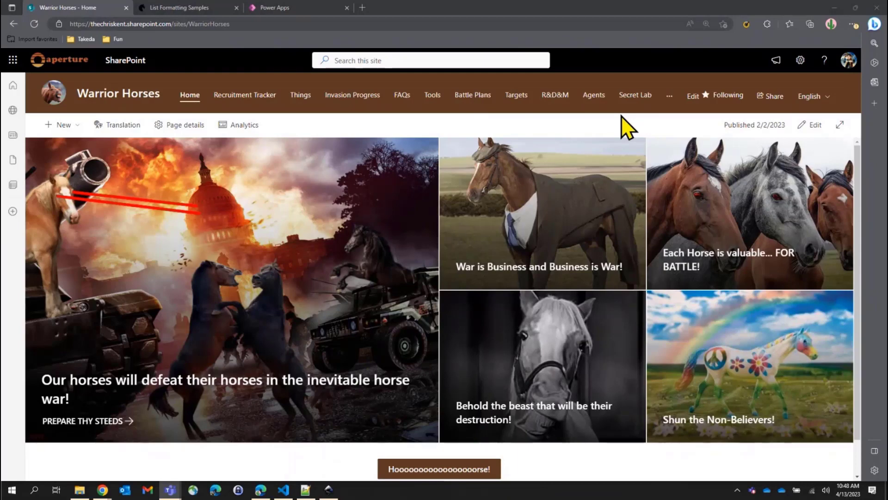
# Open the SharePoint Targets list, then bring the DynamicRadar.svg drawing forward
pyautogui.click(516, 97)
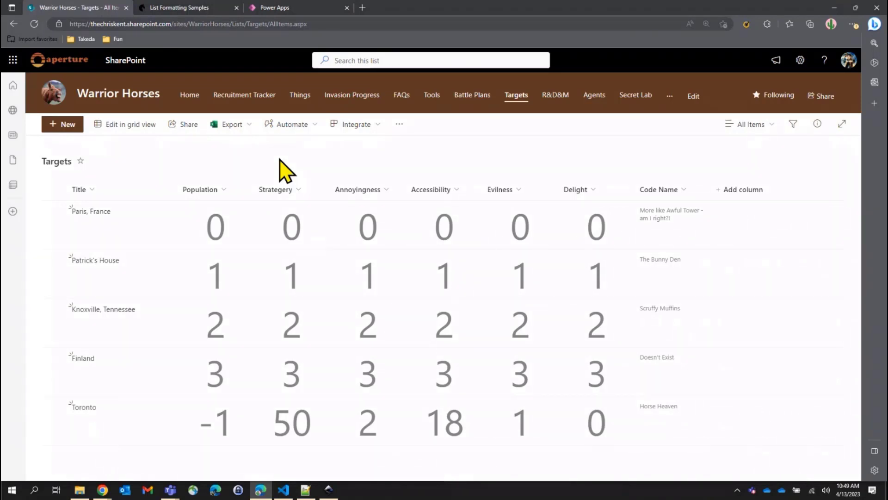
pyautogui.click(329, 489)
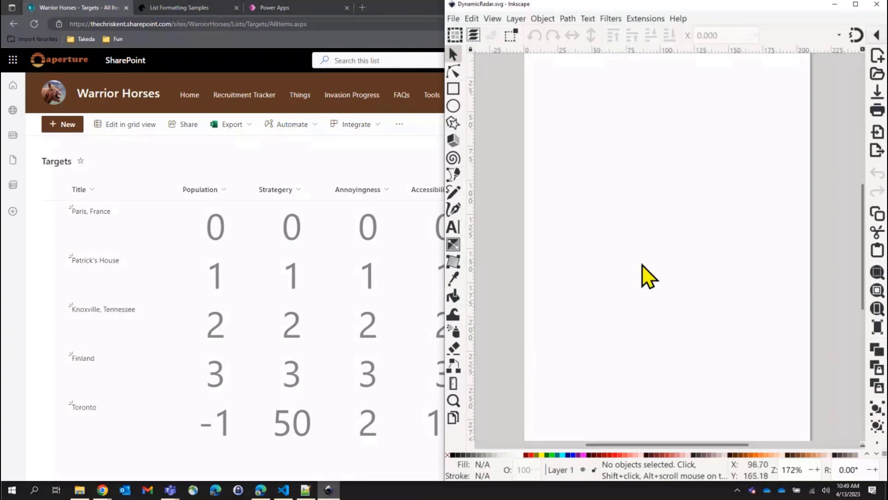
# Show the DynamicRadar.svg source in VS Code, then reactivate the Inkscape window
pyautogui.click(293, 489)
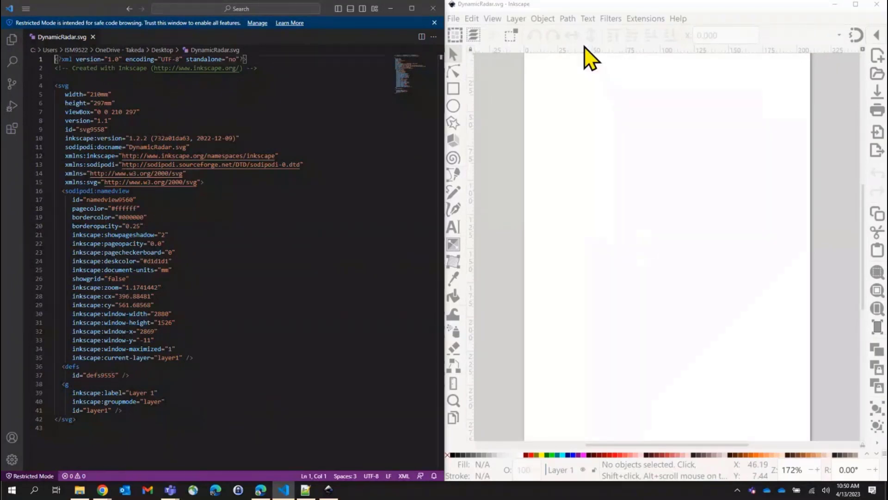
pyautogui.click(568, 6)
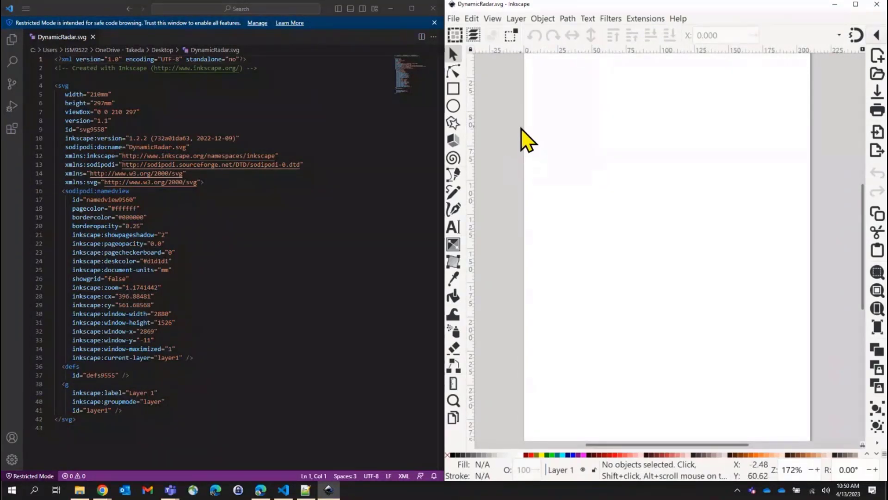
# Draw a six-cornered red-outline polygon and move it up and right on the page
pyautogui.click(454, 123)
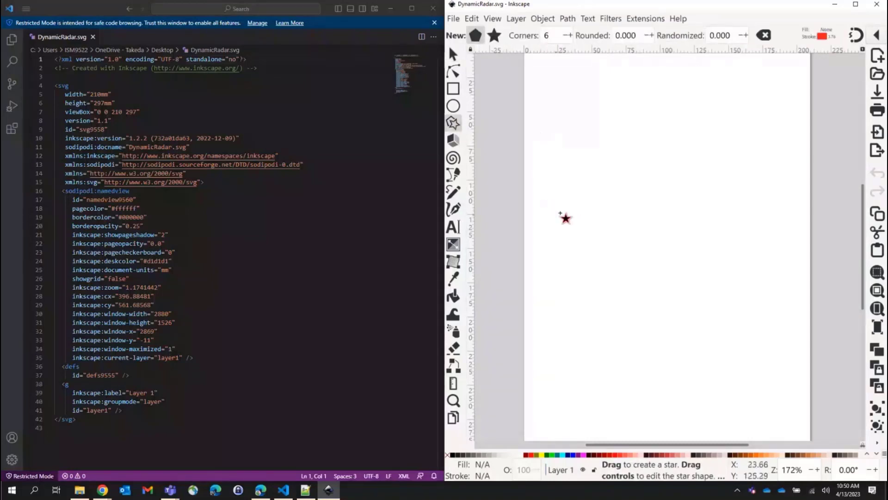
pyautogui.moveTo(583, 290); pyautogui.dragTo(659, 438)
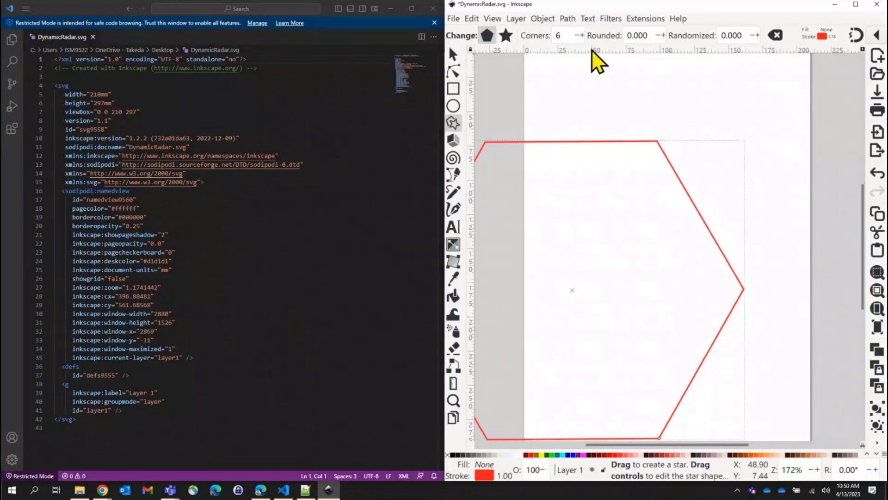
pyautogui.click(453, 54)
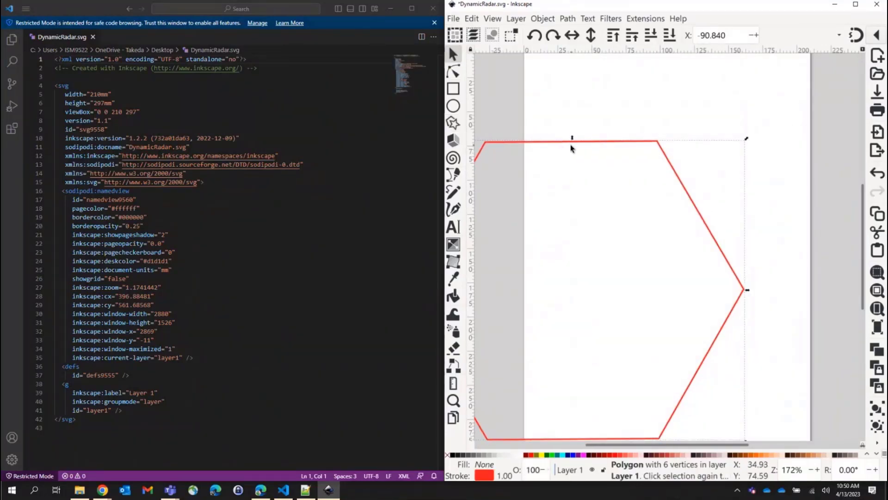
pyautogui.moveTo(575, 141); pyautogui.dragTo(621, 121)
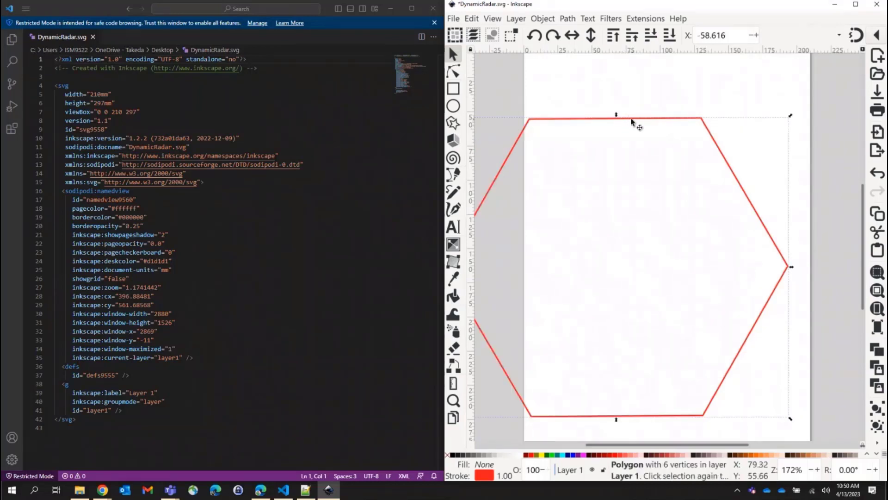
pyautogui.rightClick(632, 121)
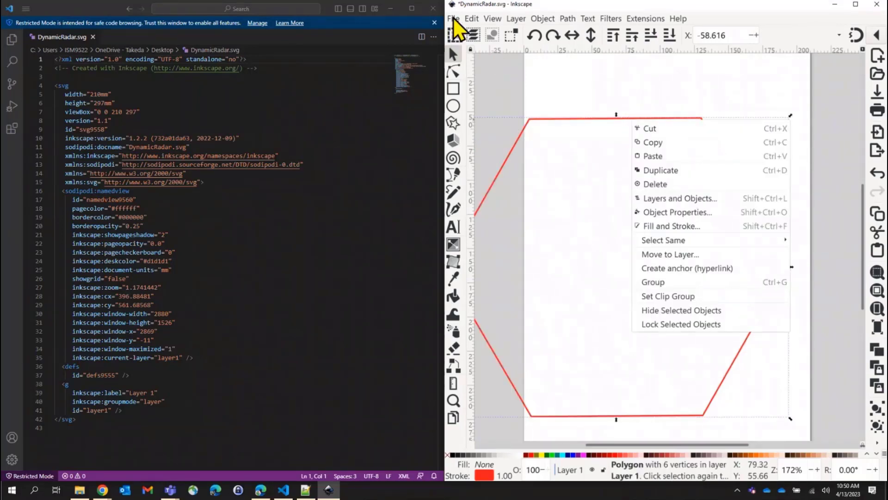
pyautogui.click(472, 19)
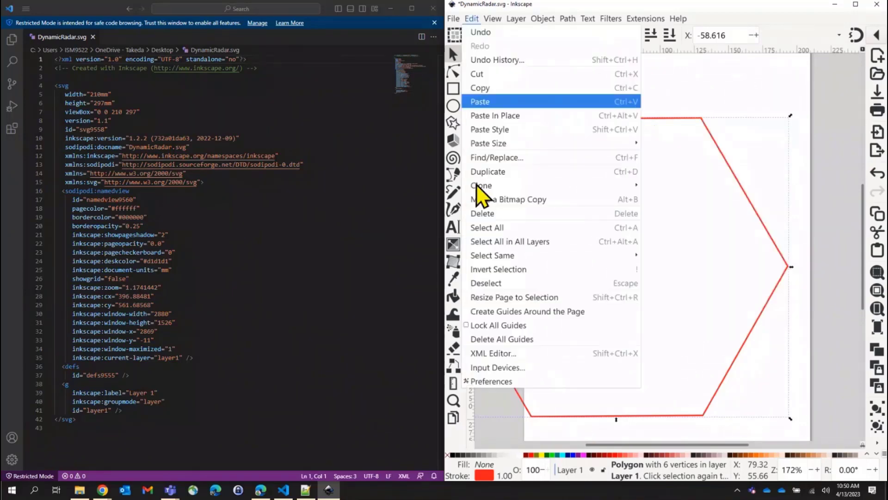
pyautogui.click(488, 382)
pyautogui.click(584, 357)
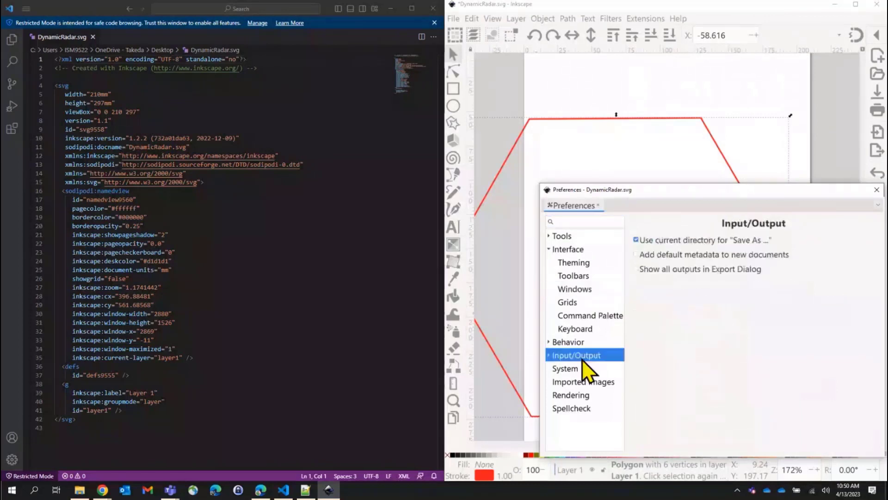
pyautogui.click(548, 355)
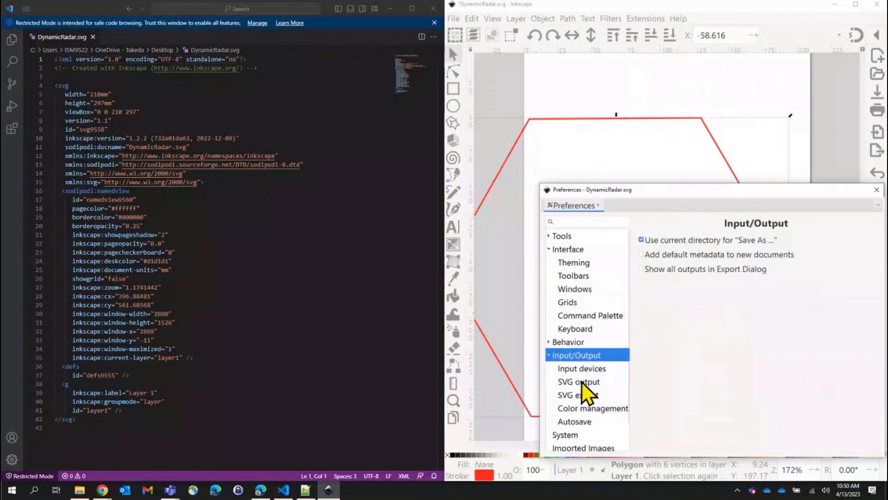
pyautogui.click(582, 383)
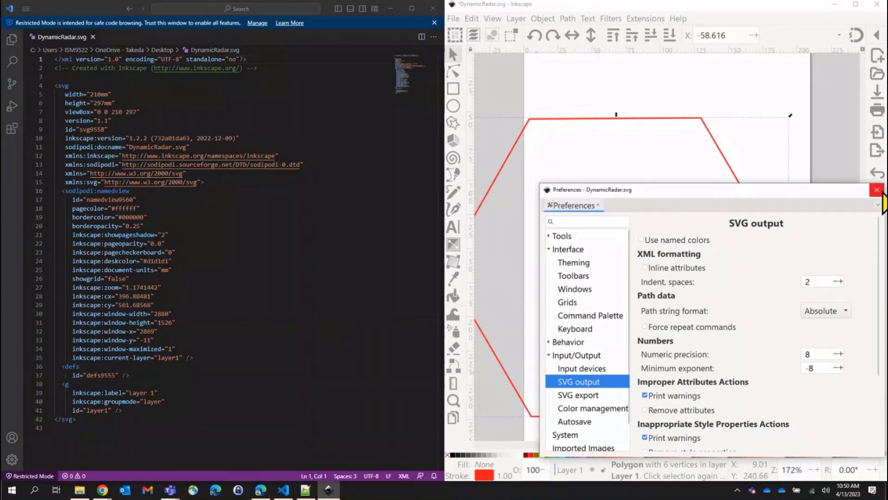
pyautogui.click(877, 190)
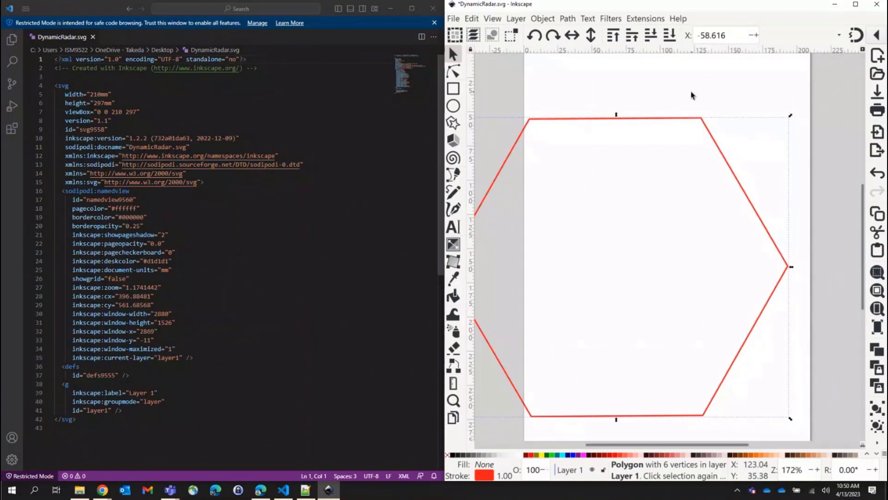
# Center the hexagon on both axes relative to the page, and maximise the Inkscape window
pyautogui.rightClick(656, 121)
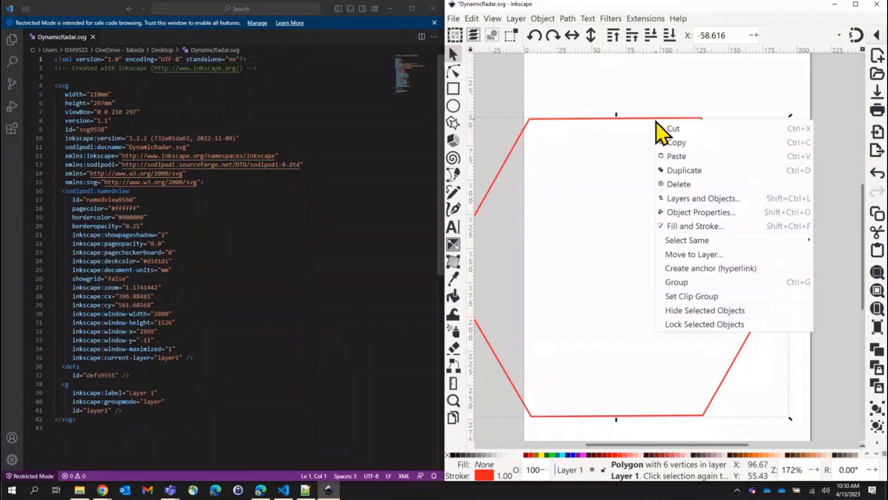
pyautogui.click(878, 443)
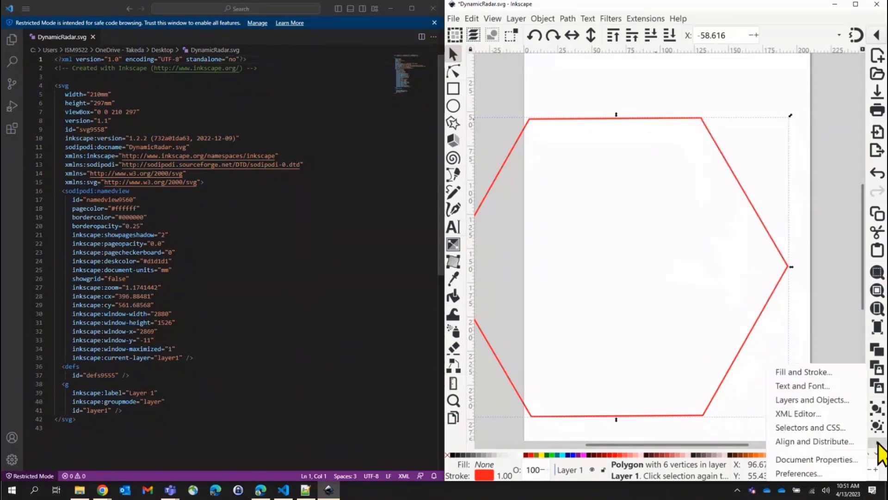
pyautogui.click(833, 442)
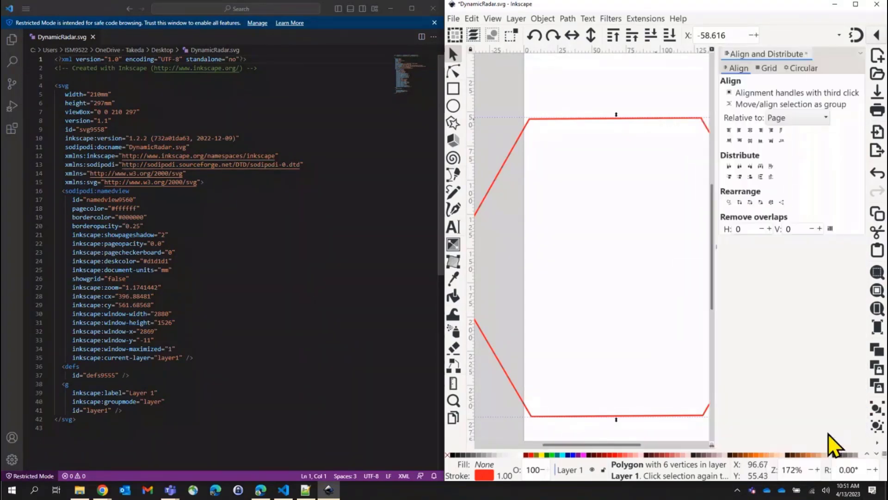
pyautogui.click(749, 131)
pyautogui.click(751, 141)
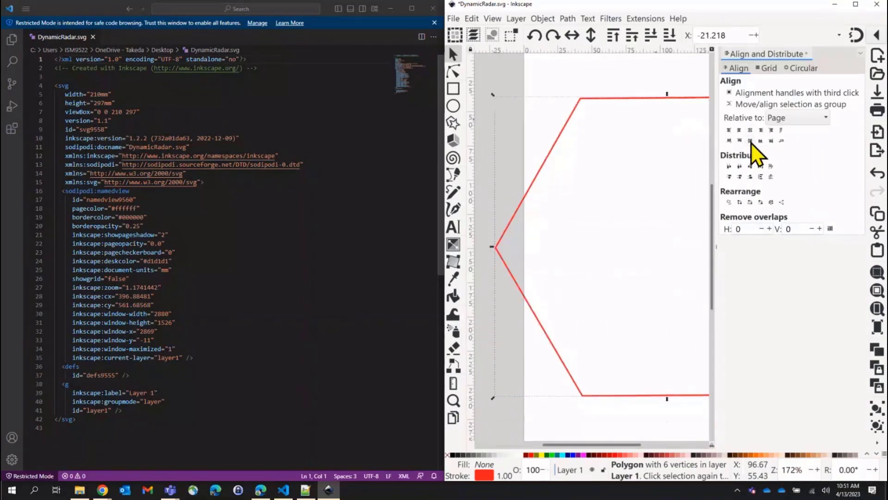
pyautogui.click(855, 4)
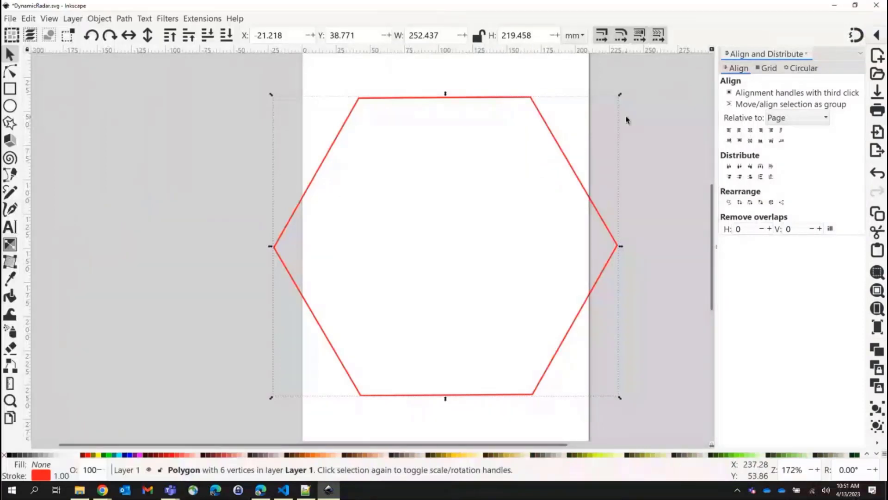
# Copy and paste the hexagon, then centre the pasted copy on the page
pyautogui.rightClick(577, 175)
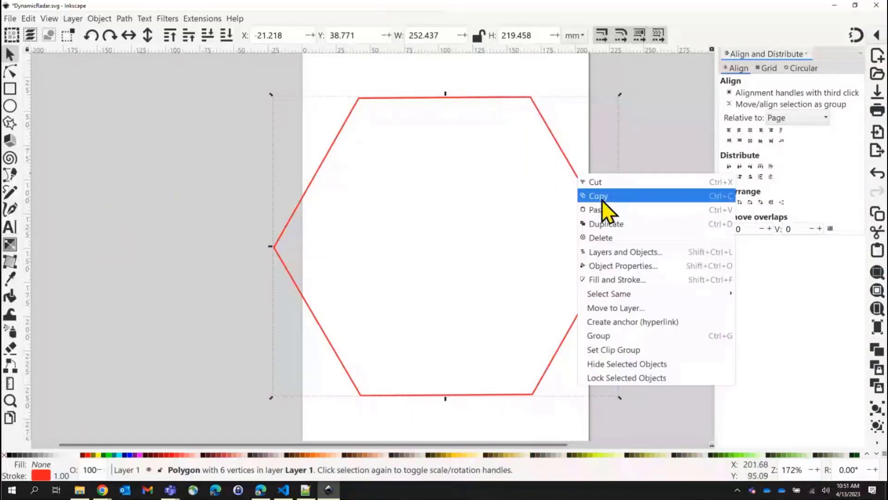
pyautogui.click(602, 199)
pyautogui.hotkey('ctrl', 'v')
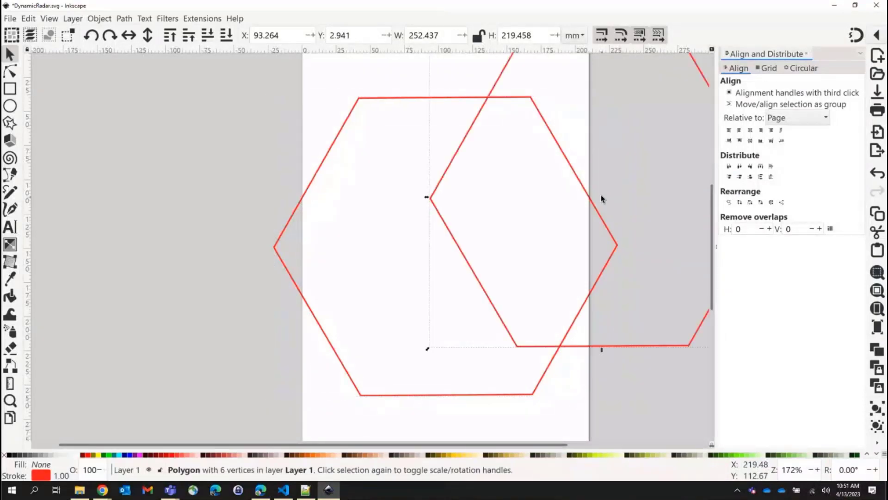
pyautogui.click(745, 130)
pyautogui.click(750, 131)
pyautogui.click(749, 141)
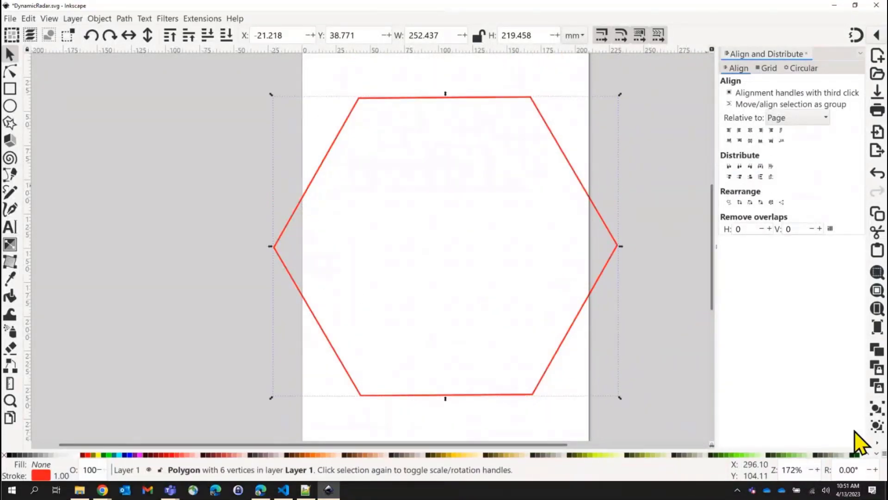
# Scale the pasted copy proportionally to 75% with Object > Transform > Scale
pyautogui.click(878, 443)
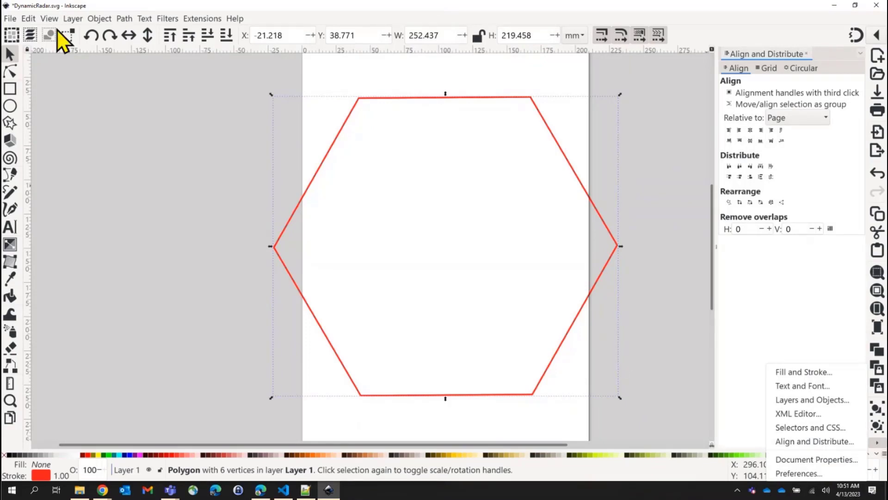
pyautogui.click(100, 18)
pyautogui.click(100, 19)
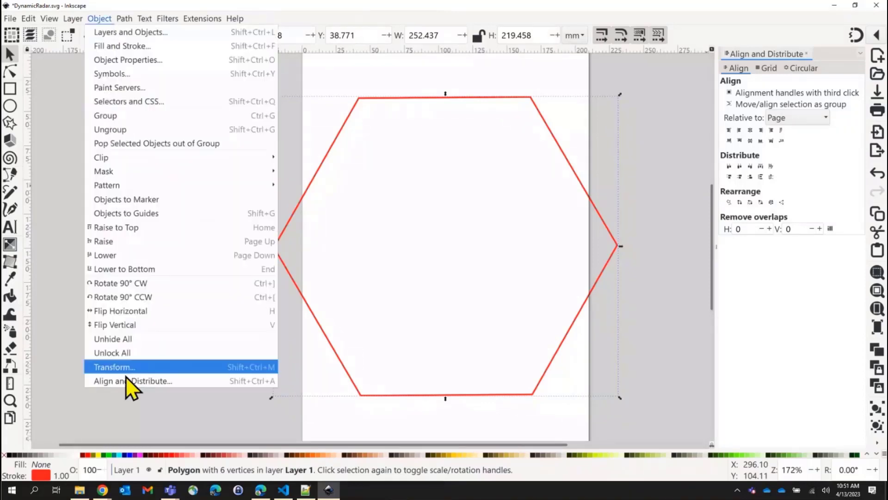
pyautogui.click(115, 366)
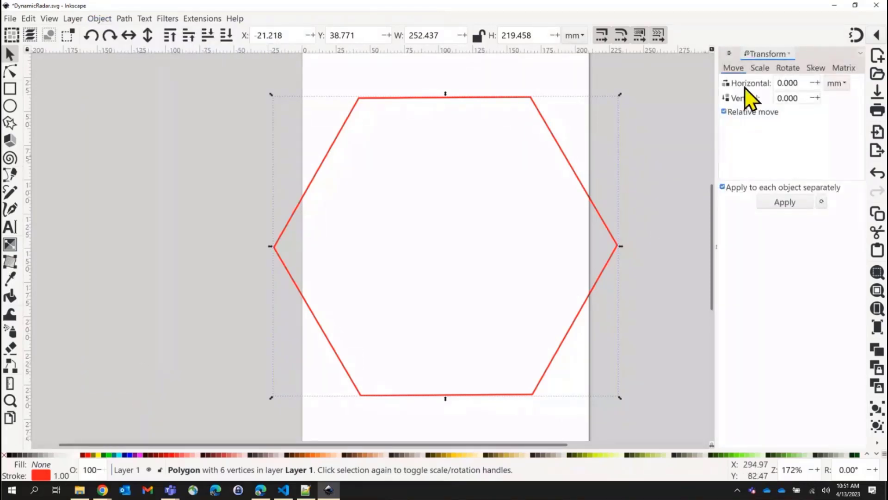
pyautogui.click(761, 67)
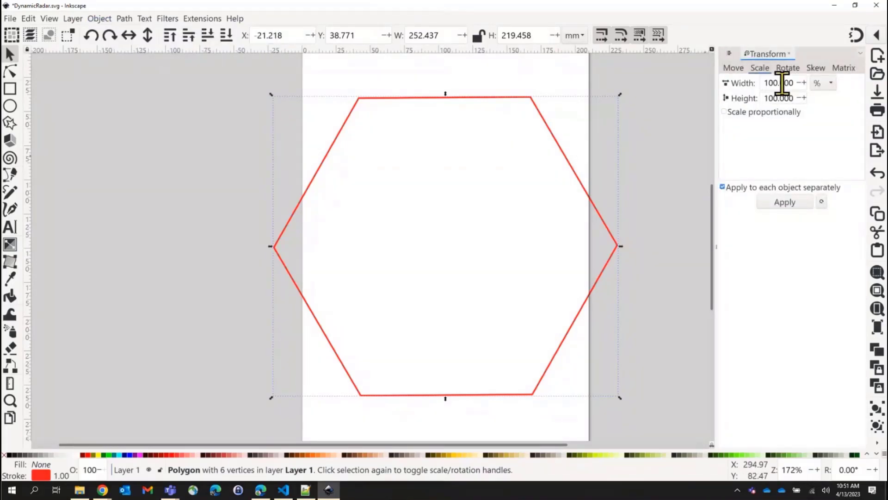
pyautogui.doubleClick(780, 83)
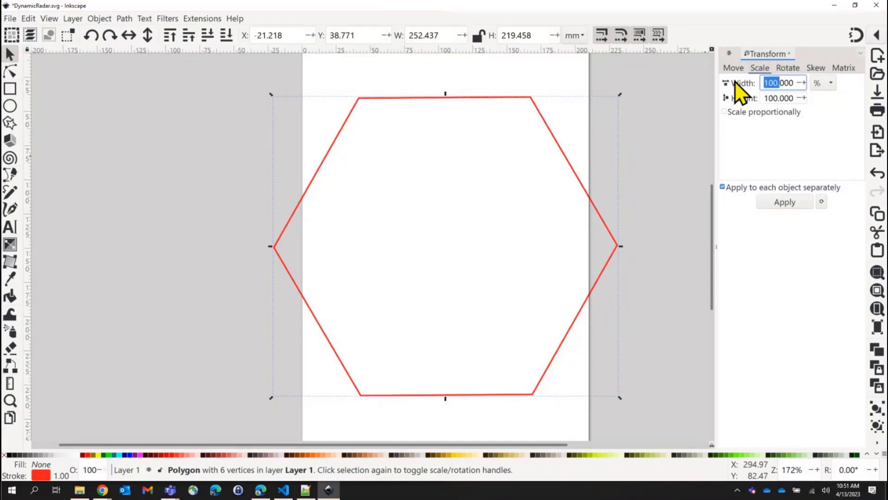
pyautogui.press('BackSpace')
pyautogui.write('75')
pyautogui.click(728, 112)
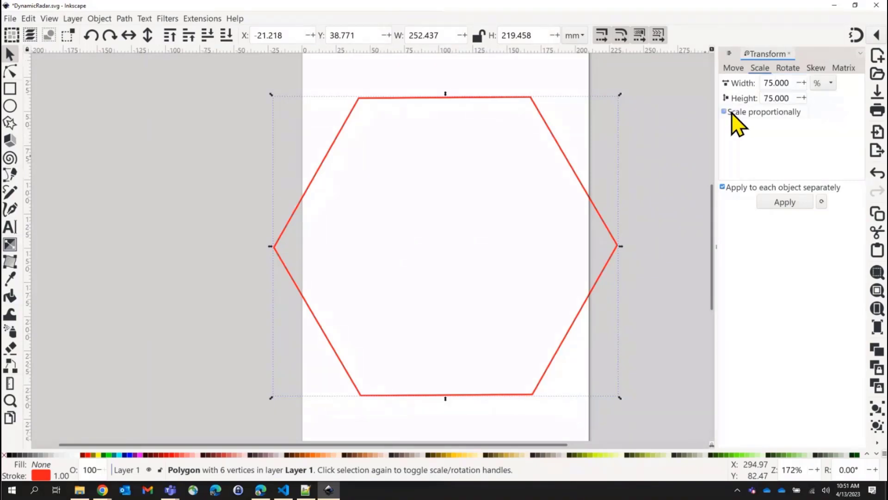
pyautogui.click(781, 204)
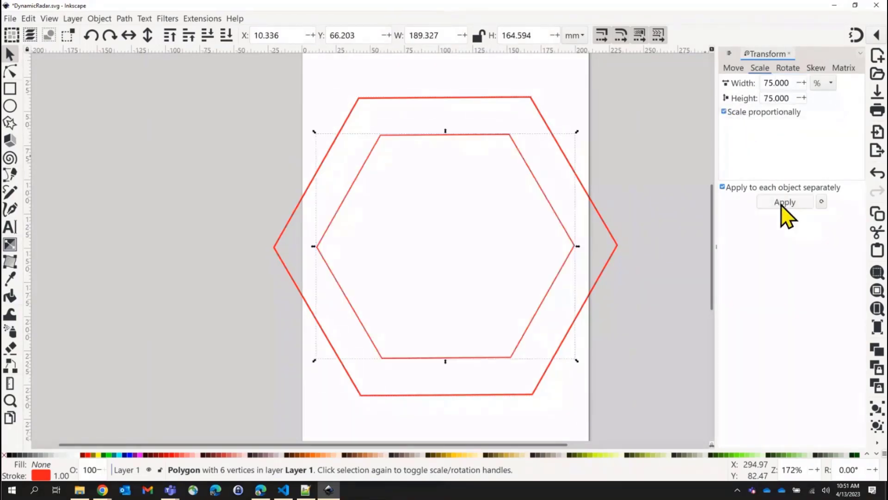
# Paste another copy, scale it to 50%, and centre it on the page
pyautogui.hotkey('ctrl', 'v')
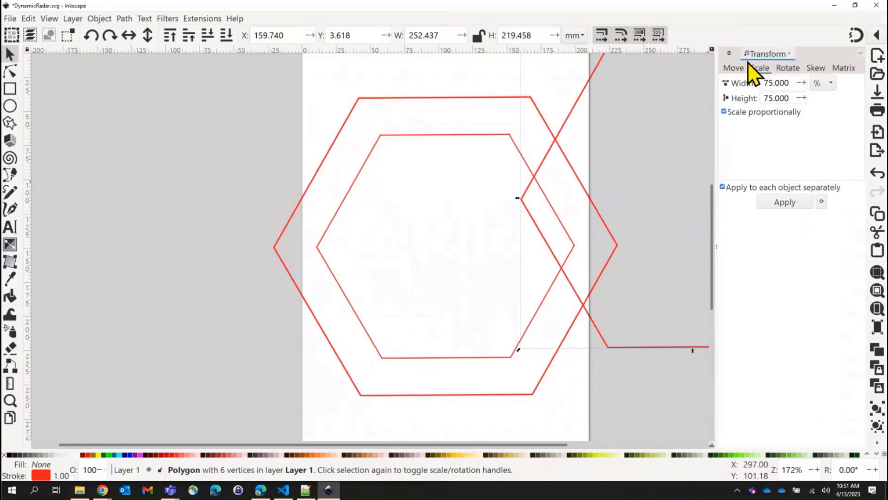
pyautogui.doubleClick(775, 83)
pyautogui.write('50')
pyautogui.click(762, 206)
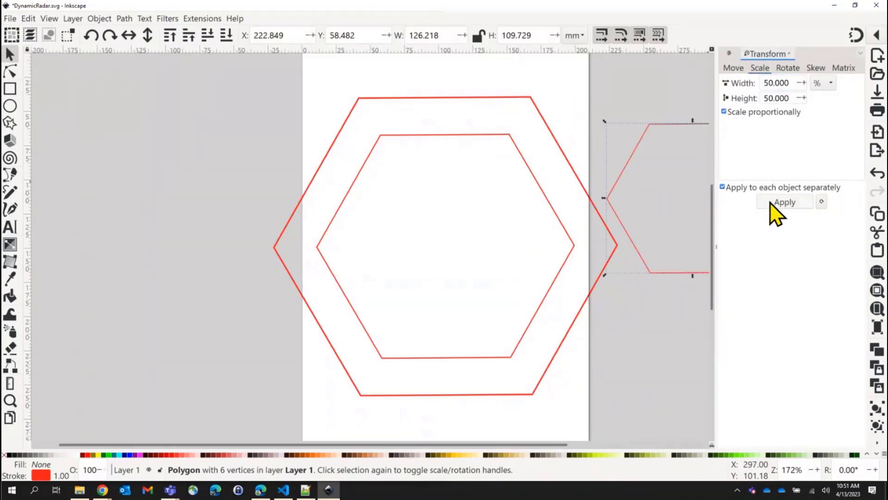
pyautogui.click(729, 54)
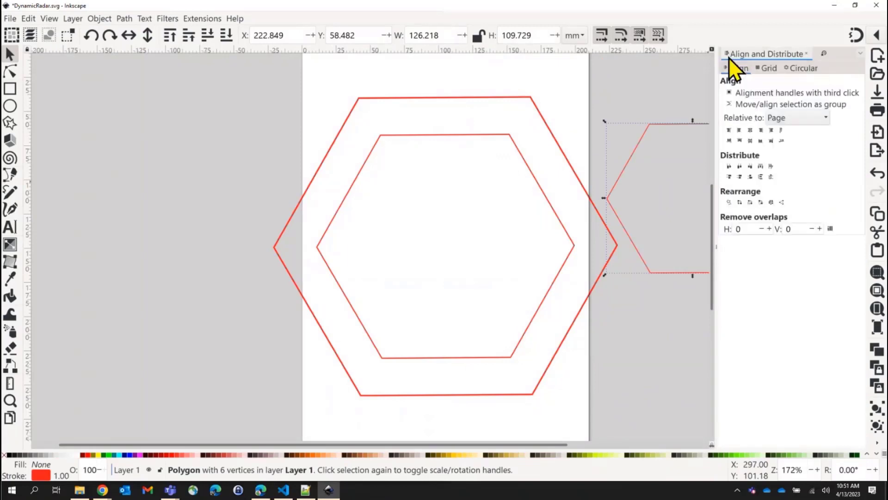
pyautogui.click(750, 130)
pyautogui.click(750, 140)
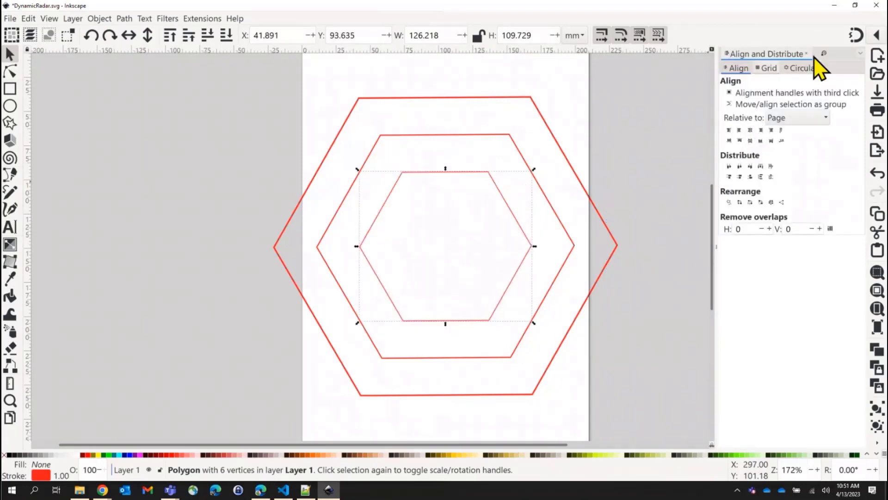